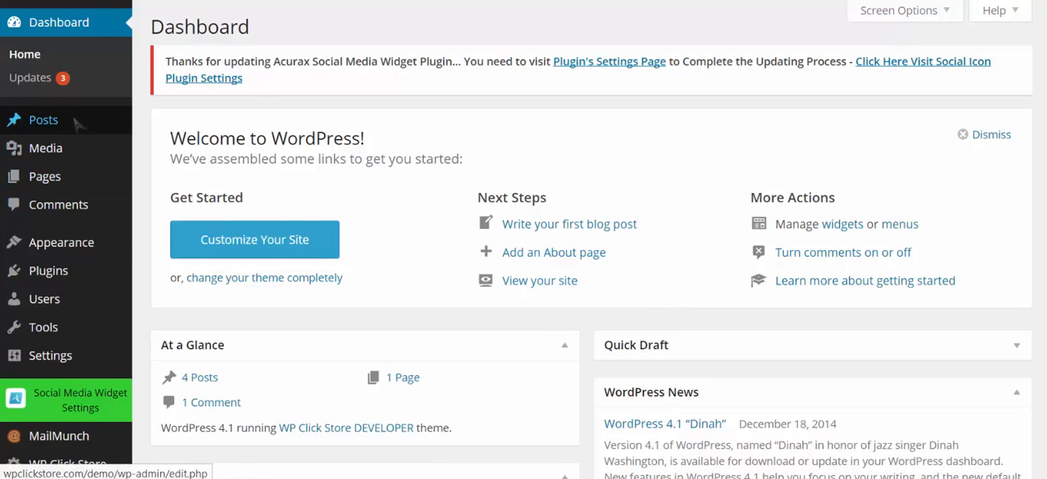
Open the post categories list and look over the existing categories
mouse_move(78, 123)
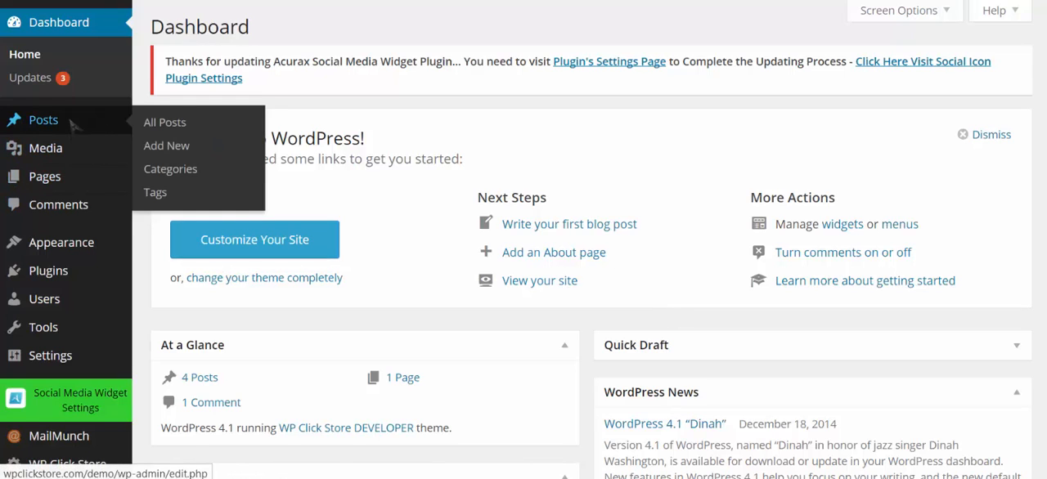
click(182, 173)
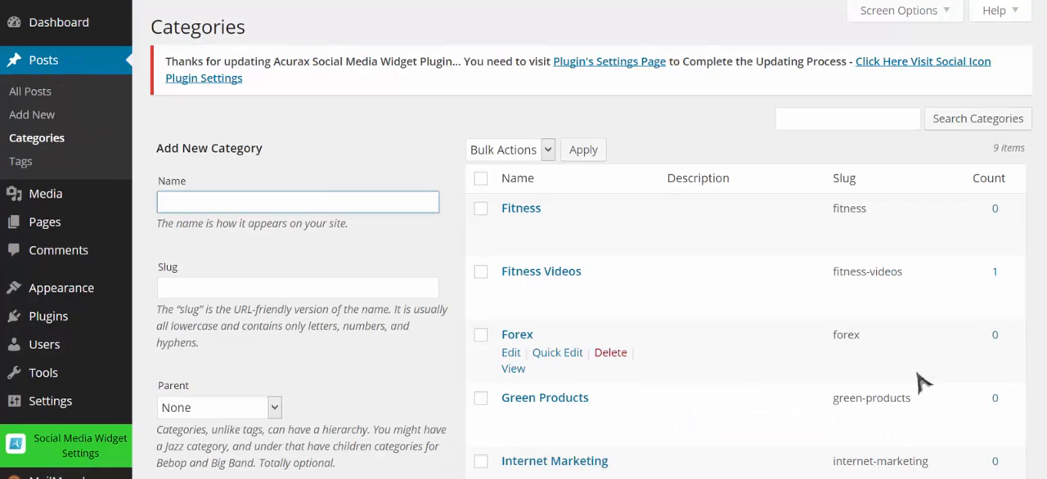
scroll(783, 323, down, 1)
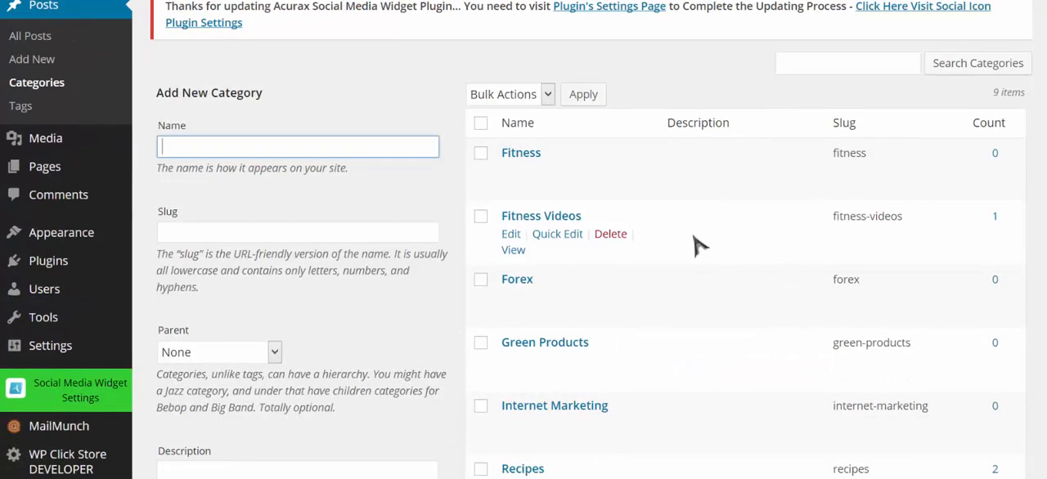
scroll(697, 246, down, 1)
scroll(586, 164, down, 1)
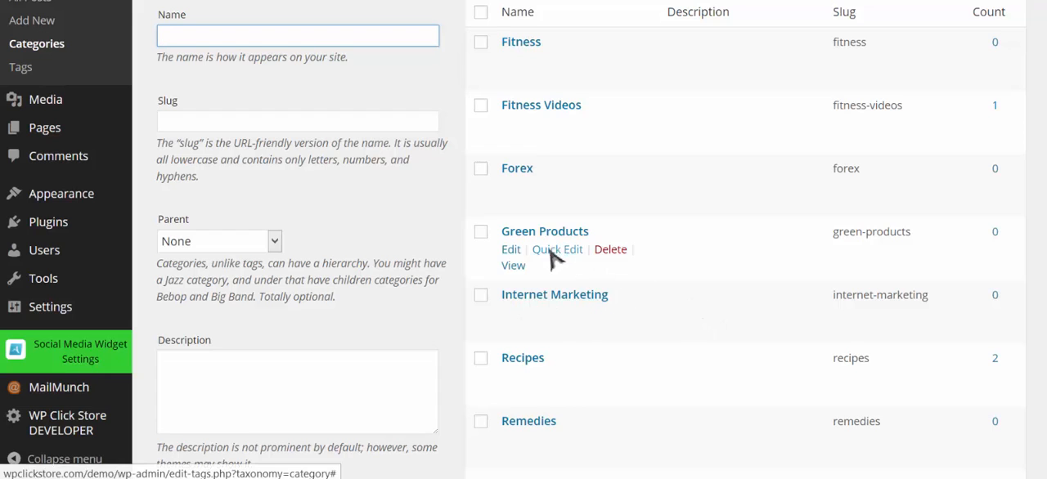
scroll(564, 249, up, 1)
scroll(565, 250, up, 1)
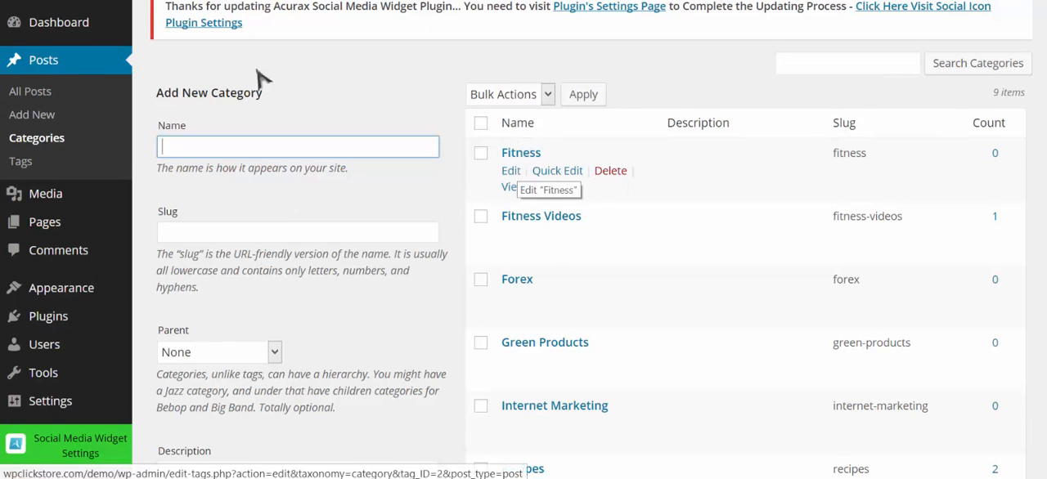
Open the menu editor and add the Fitness Videos category to Menu 1
right_click(120, 6)
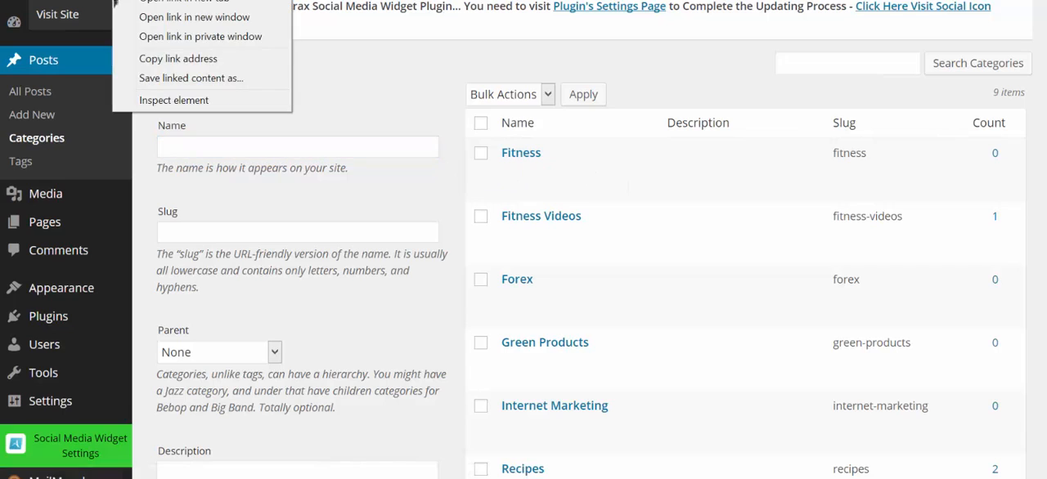
key(Escape)
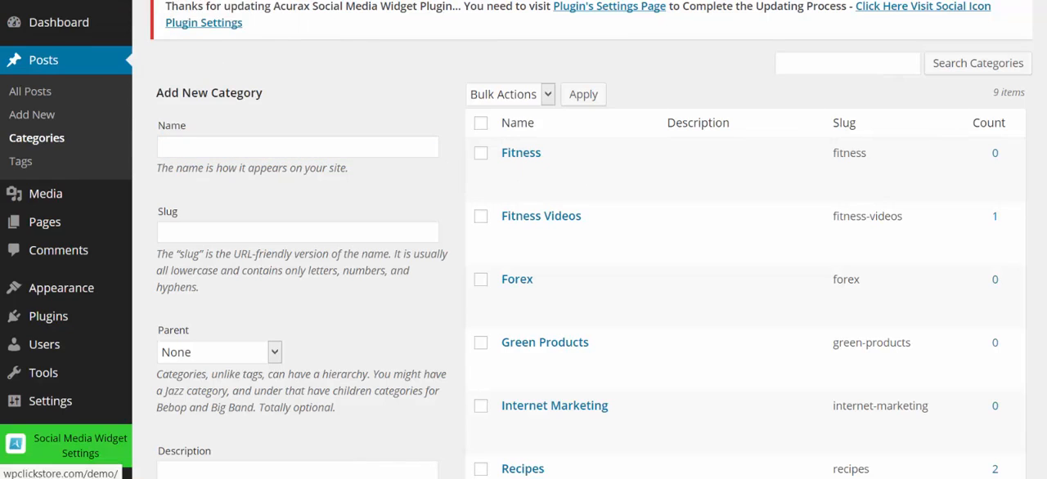
click(481, 1)
mouse_move(553, 229)
mouse_move(105, 300)
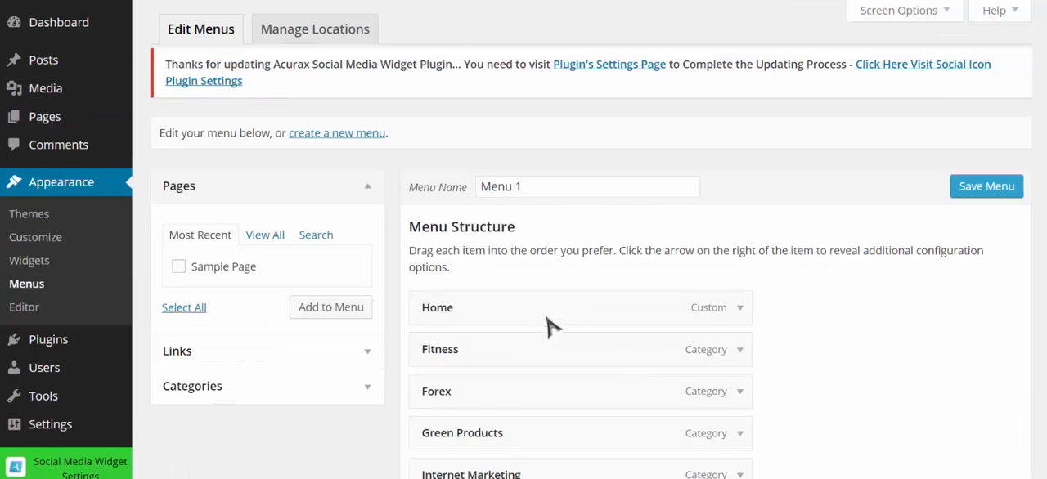
scroll(554, 323, down, 3)
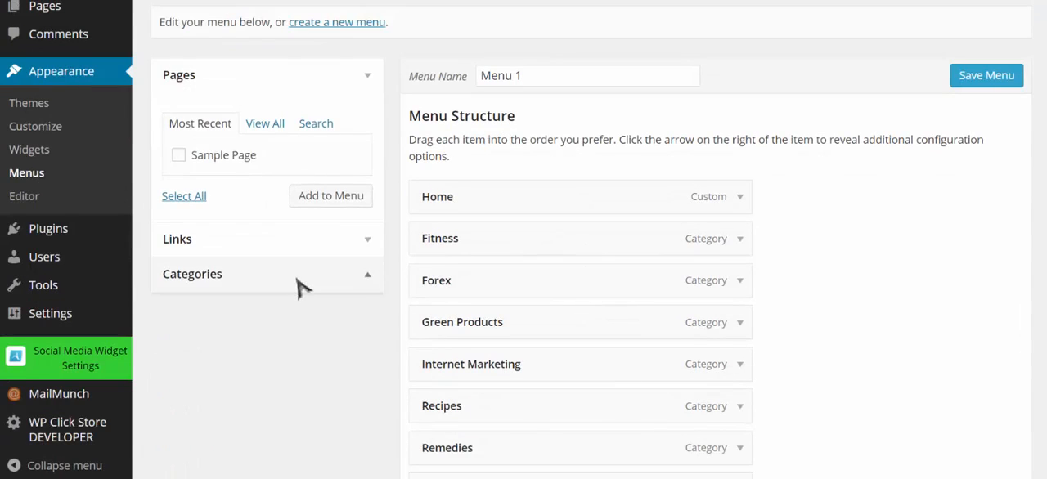
click(296, 275)
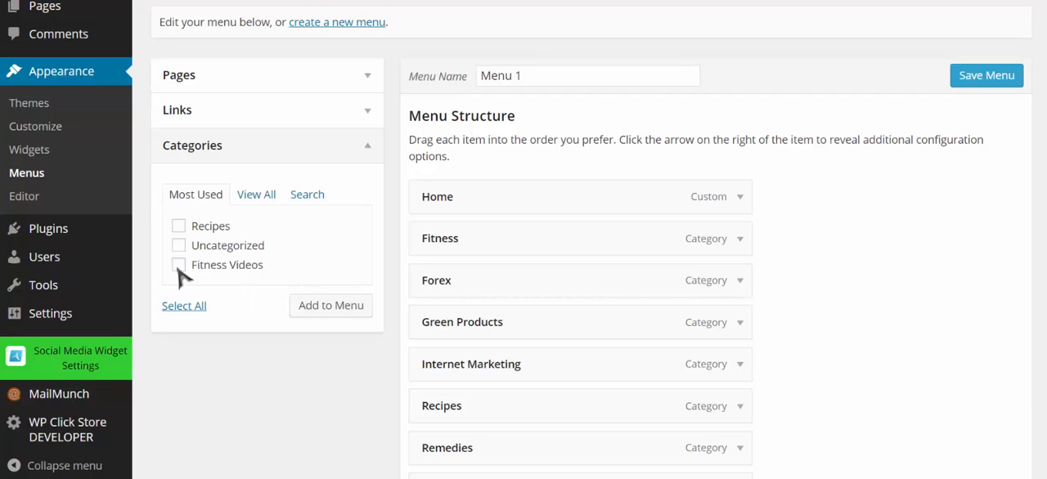
click(179, 267)
click(330, 307)
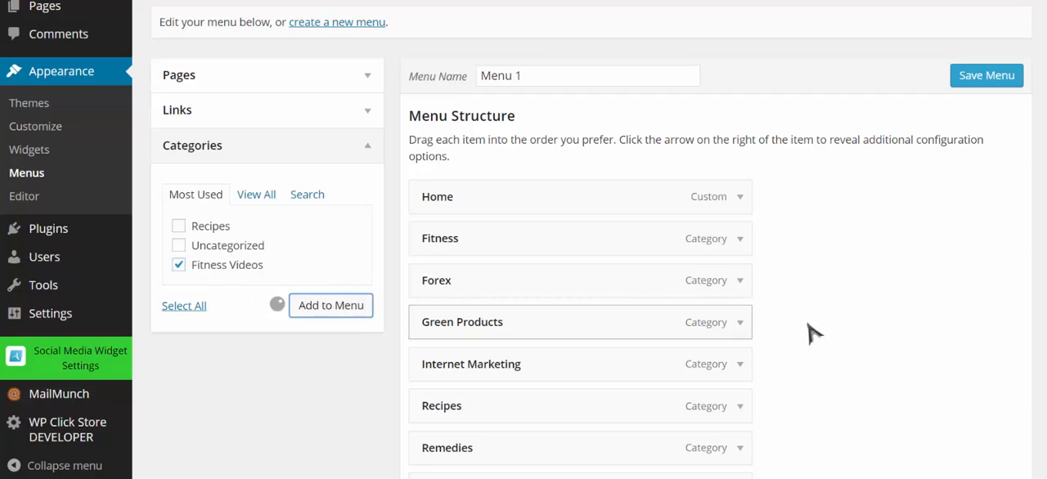
Nest the Fitness Videos menu item as a sub item under Fitness and save the menu
scroll(826, 329, down, 5)
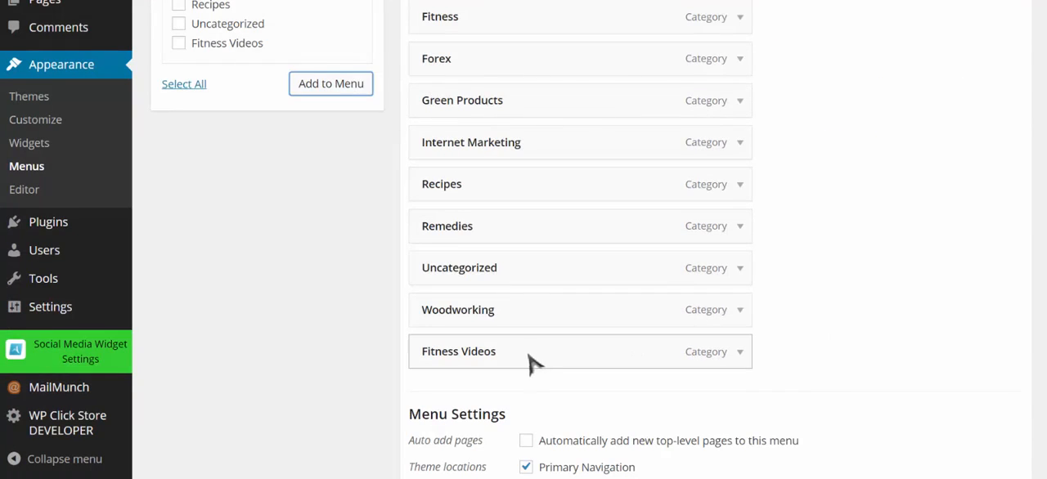
drag(533, 363, 559, 86)
scroll(936, 133, up, 2)
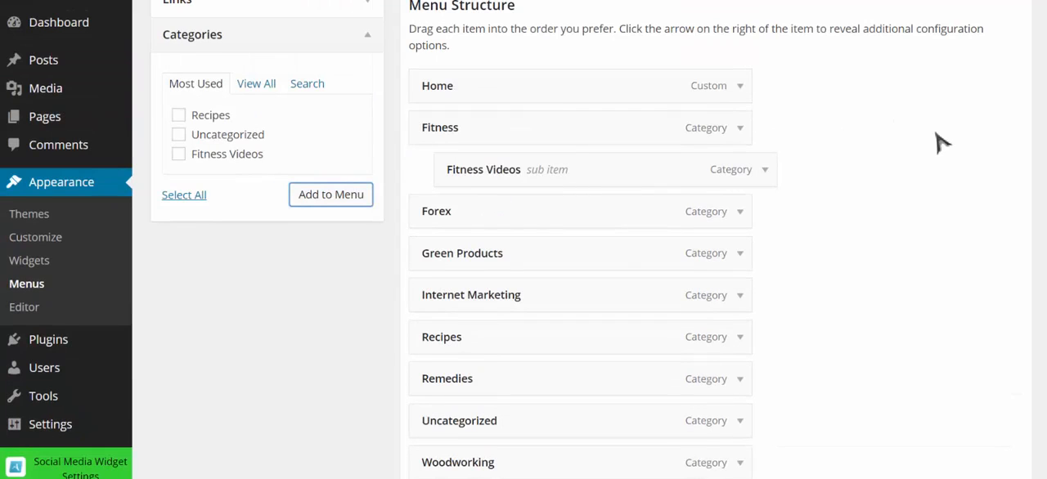
scroll(938, 211, down, 3)
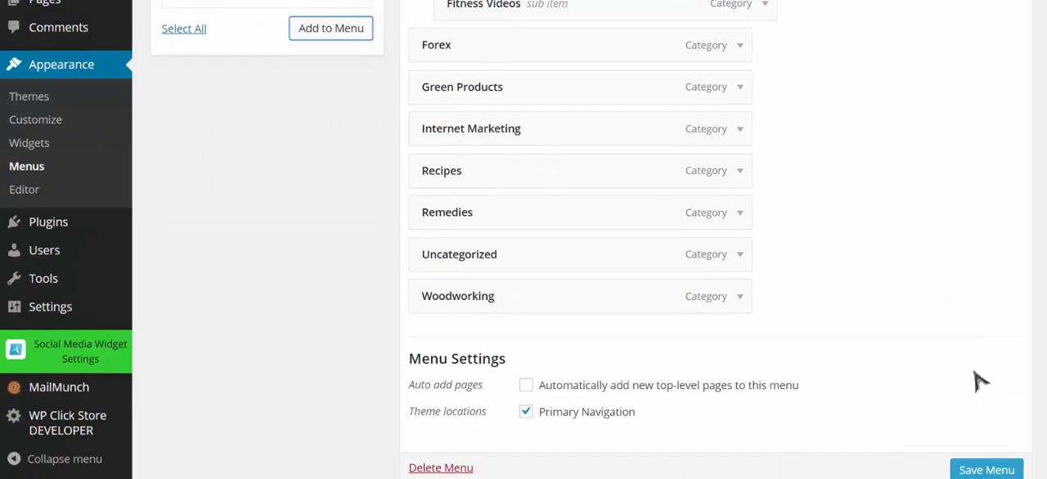
click(999, 468)
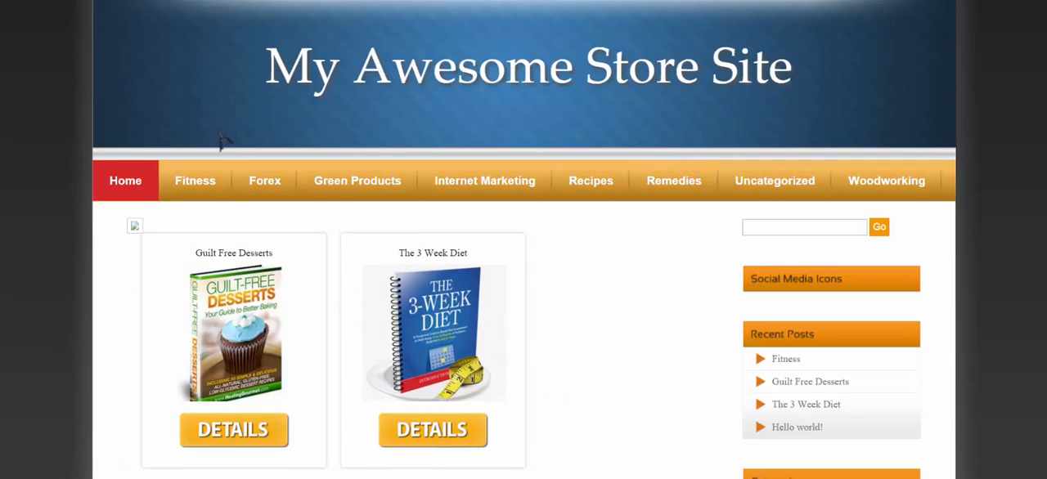
Check the live site's menu, start a new post, and search YouTube for workout from the editor's video tool
mouse_move(205, 182)
click(491, 1)
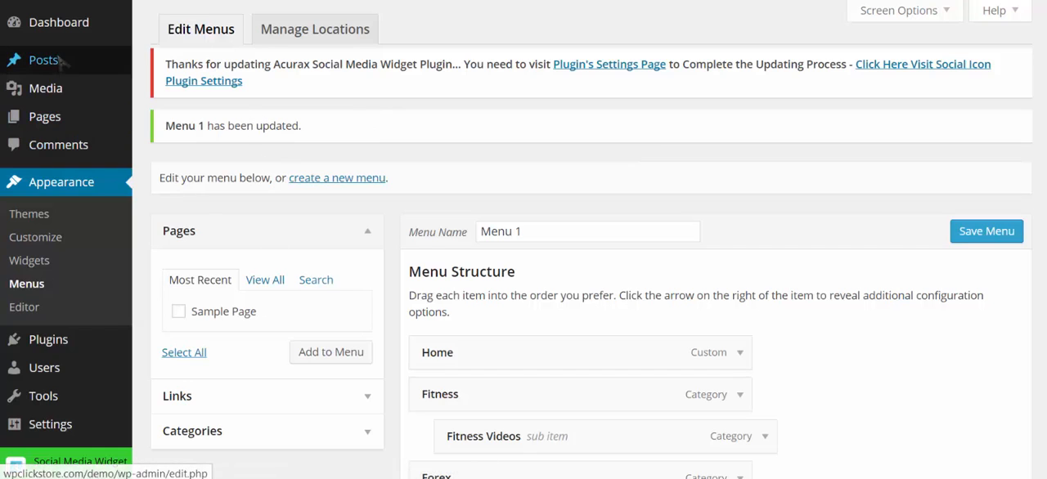
mouse_move(64, 62)
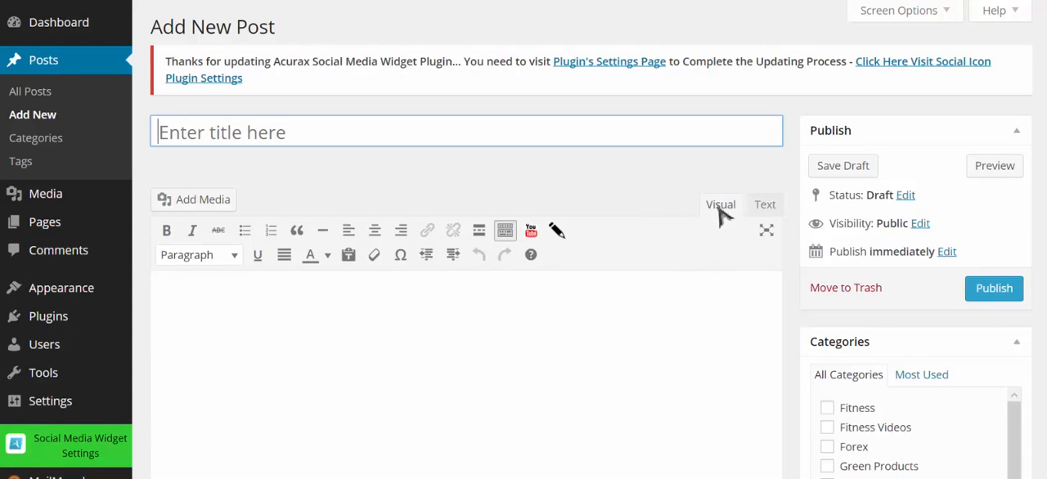
scroll(643, 258, down, 1)
scroll(643, 258, down, 1)
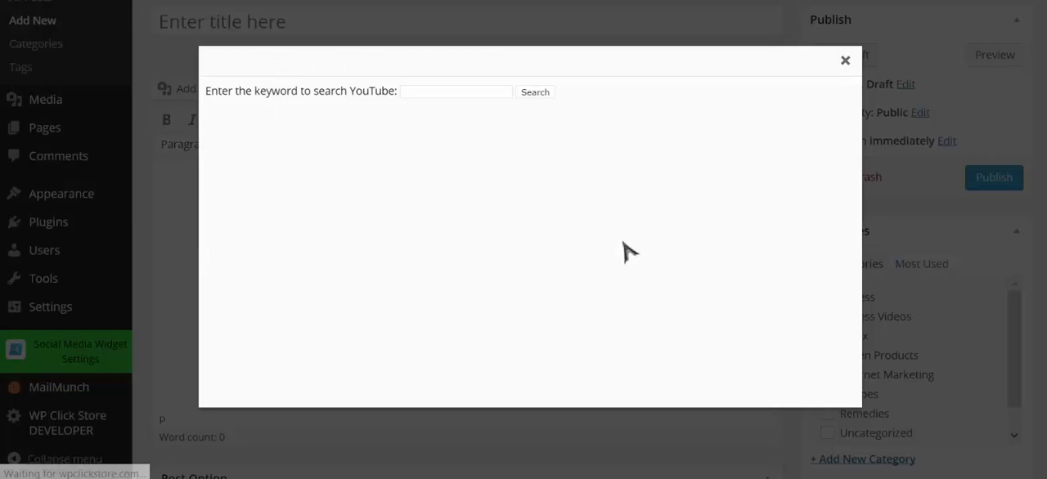
click(434, 87)
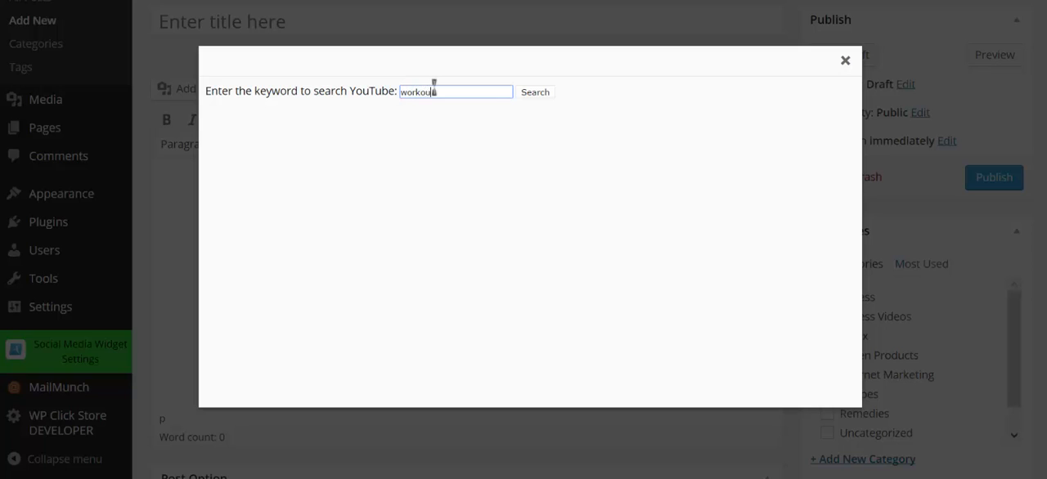
click(530, 94)
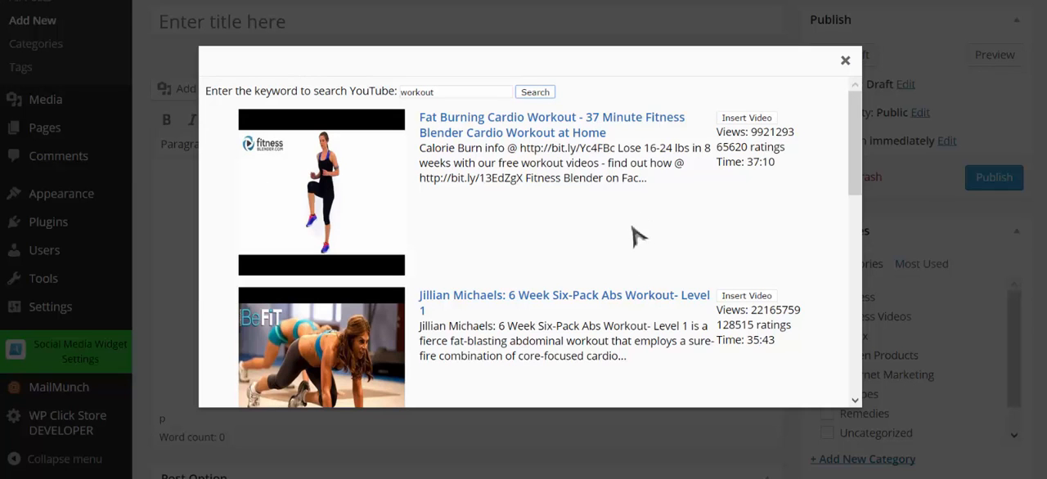
Copy the 6 Week Six-Pack Abs Workout video's title and description into a TextPad document
scroll(669, 237, down, 1)
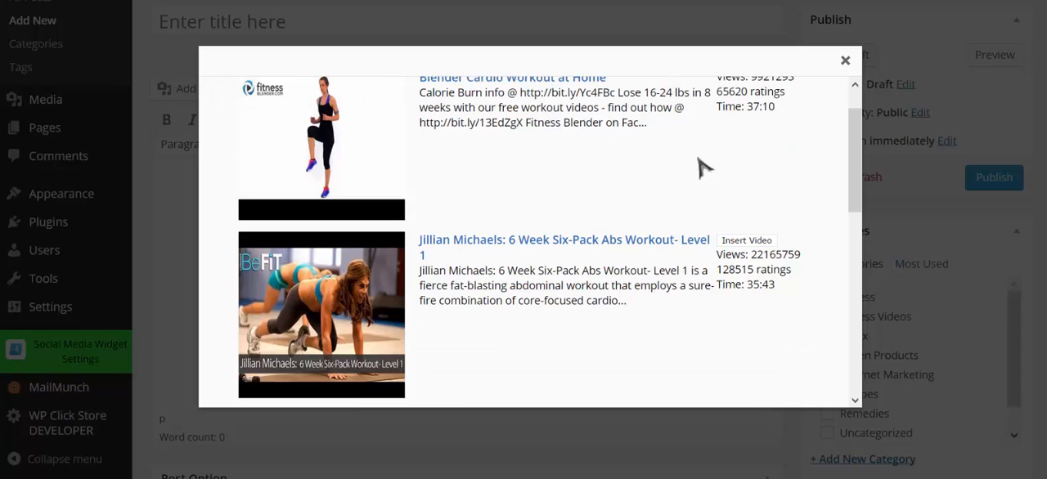
scroll(661, 237, up, 1)
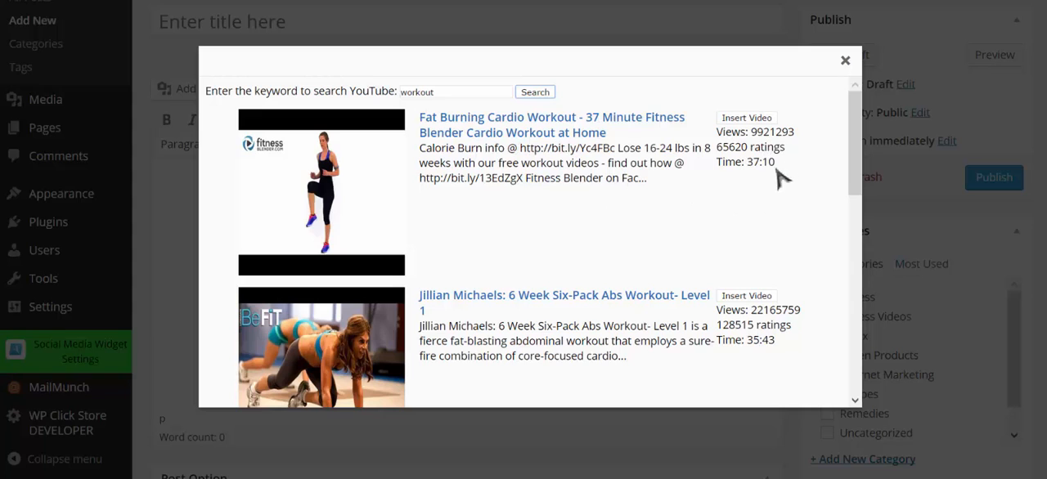
scroll(602, 211, down, 1)
scroll(601, 211, down, 1)
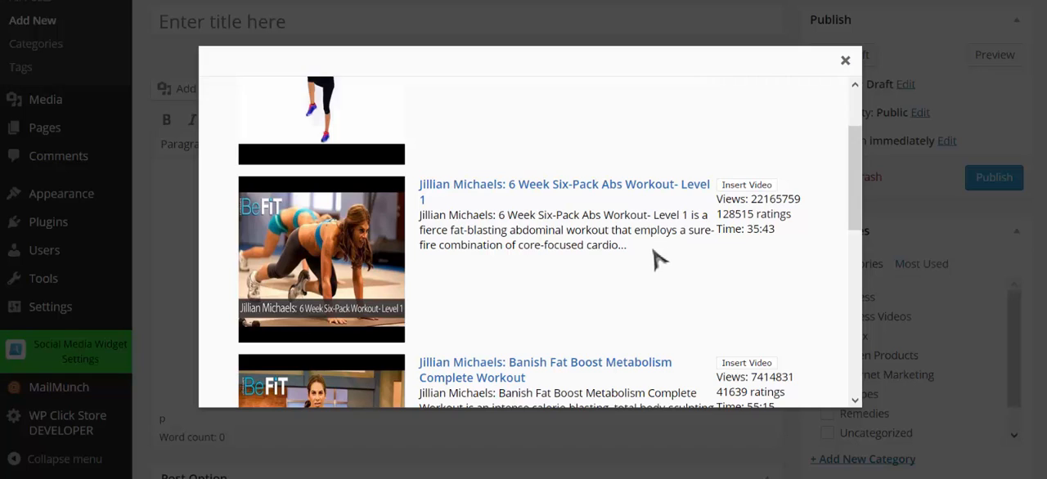
drag(637, 245, 419, 182)
key(ctrl+c)
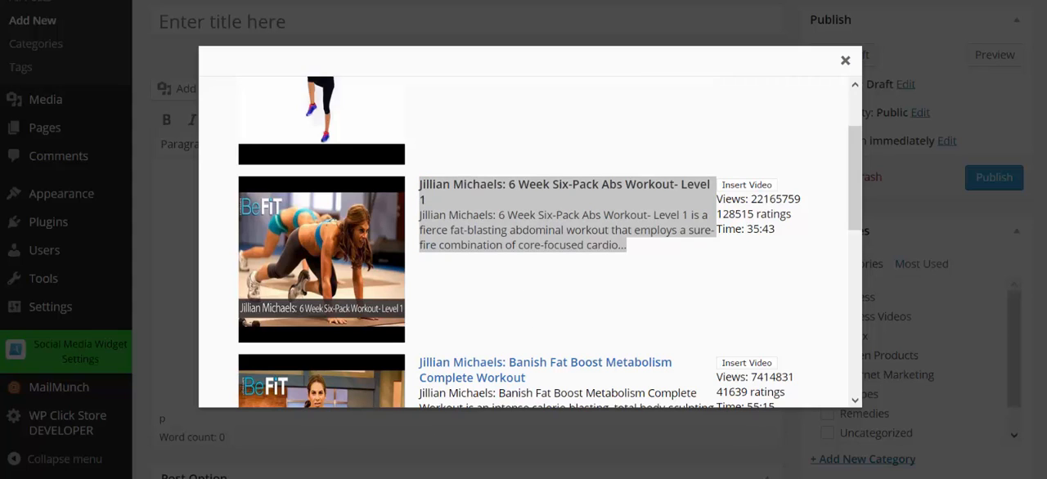
mouse_move(353, 478)
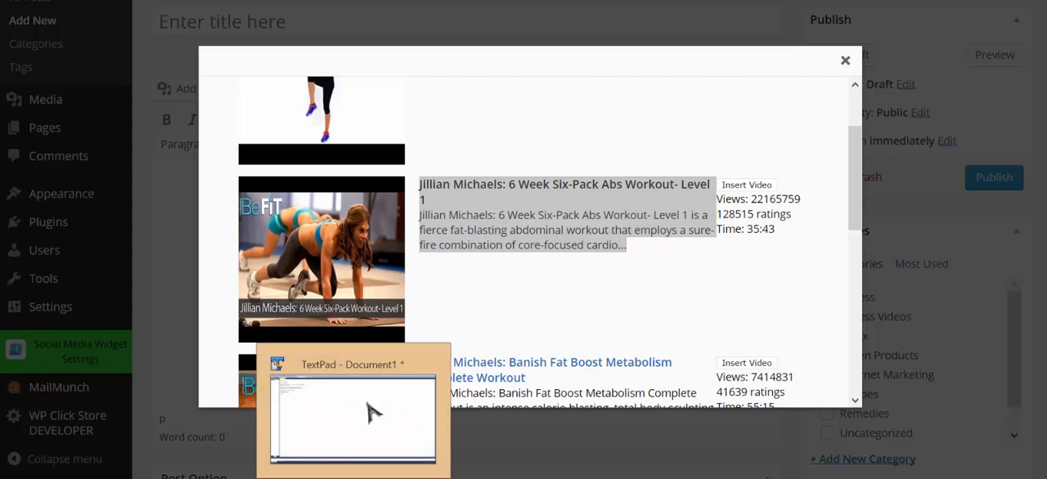
key(alt+Tab)
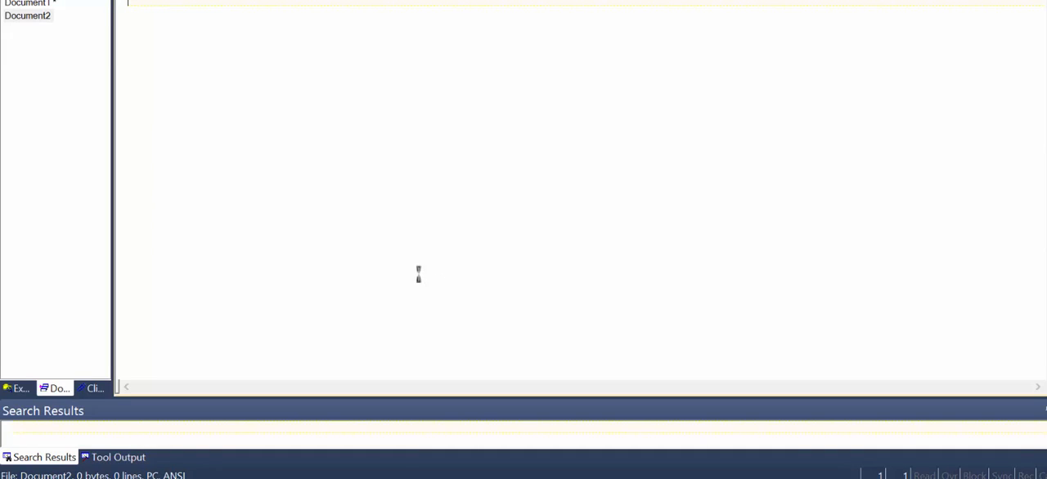
key(ctrl+v)
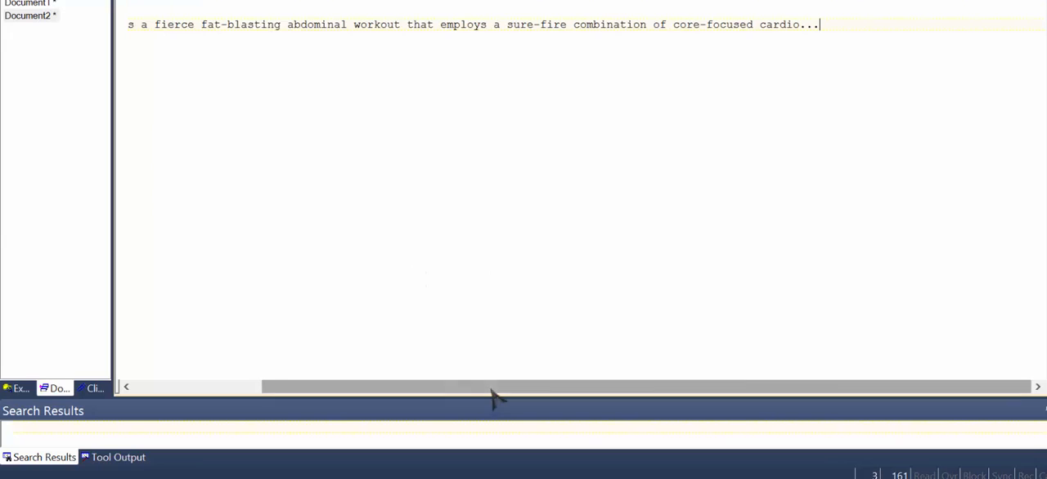
Return to the browser and insert the 6 Week Six-Pack Abs Workout- Level 1 video into the post
drag(491, 389, 159, 367)
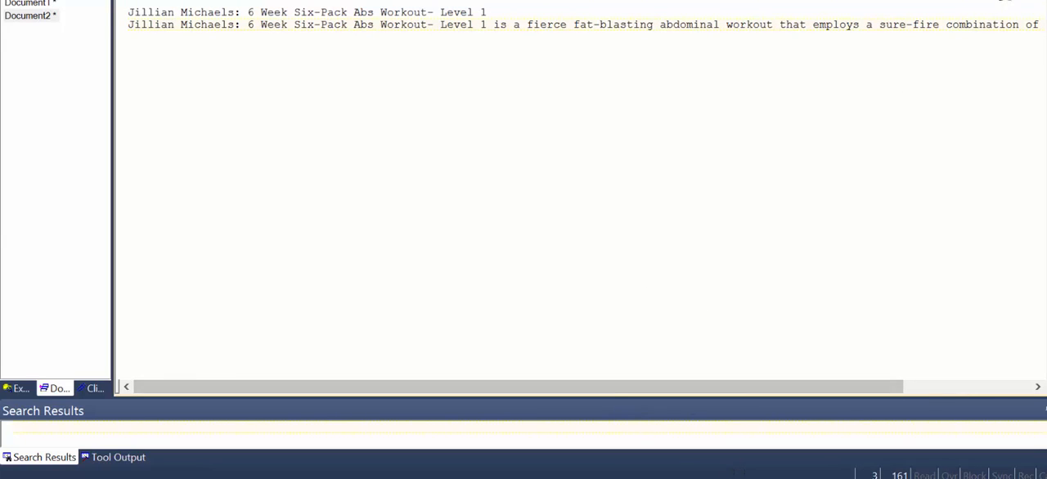
click(368, 478)
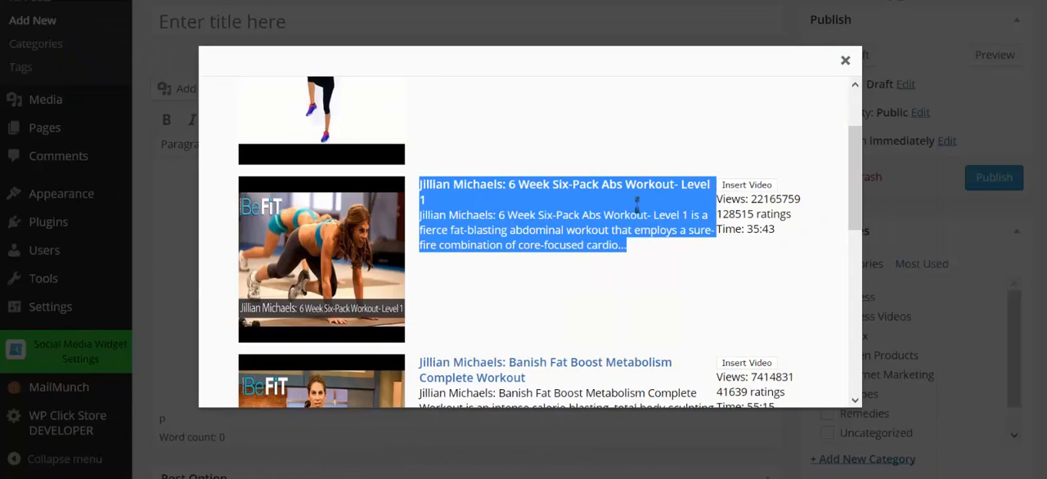
click(745, 186)
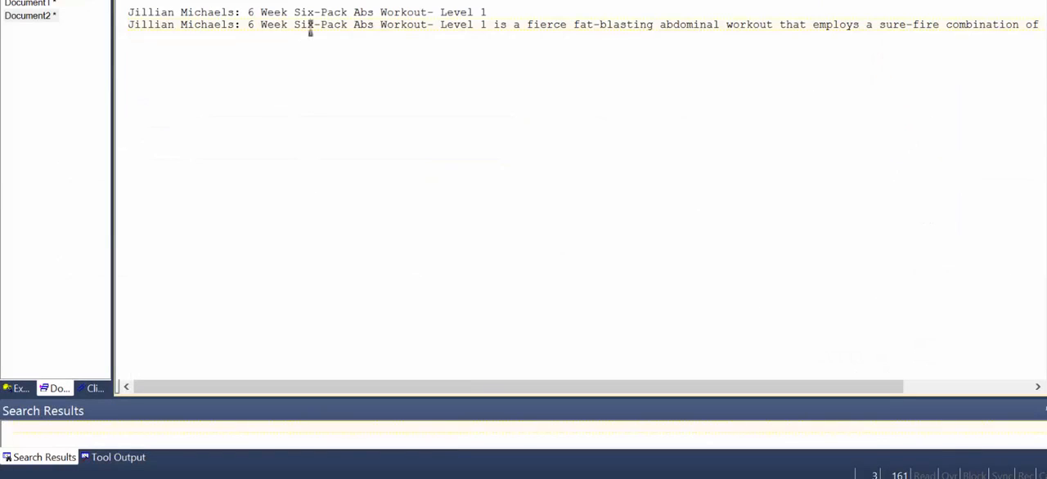
Set the post title to "6 Week Six-Pack Abs Workout- Level 1" and tick the Fitness Videos category
drag(483, 12, 247, 12)
key(ctrl+c)
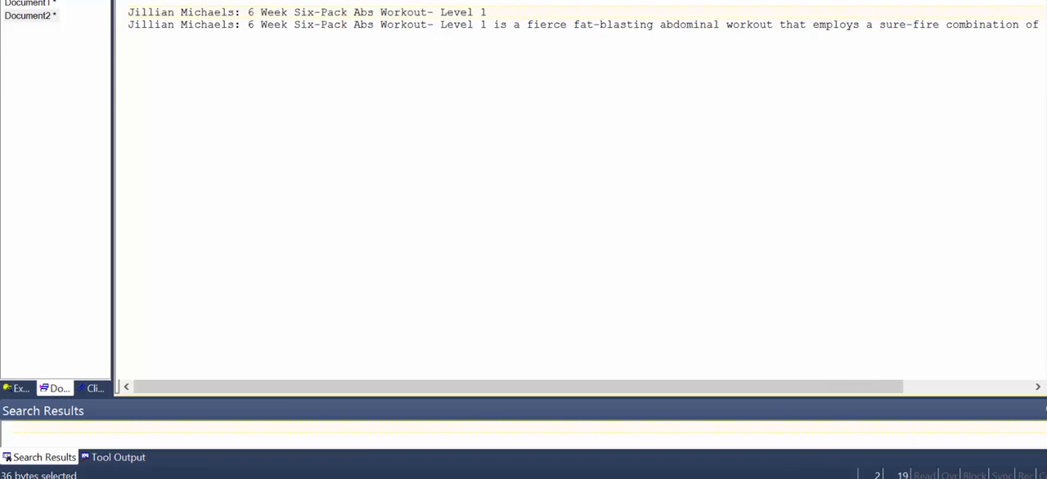
key(alt+Tab)
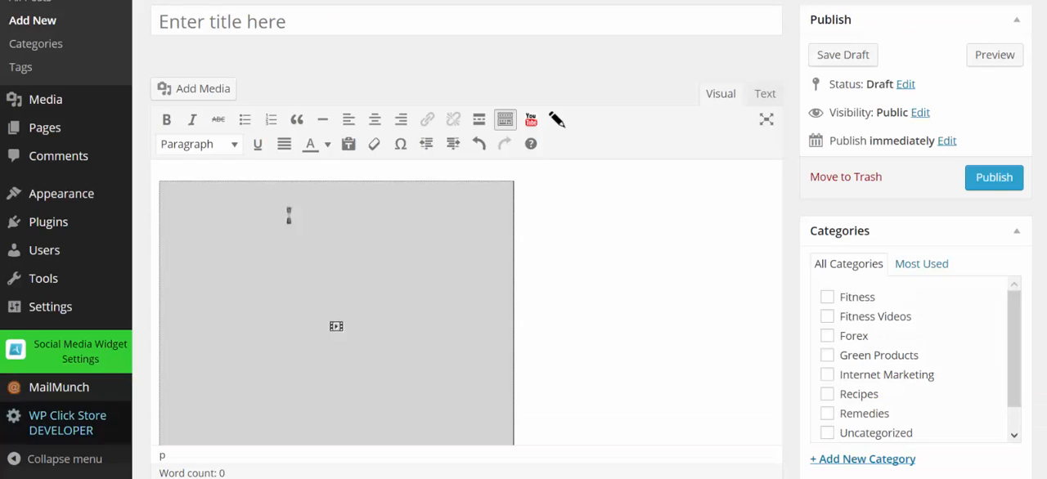
click(281, 21)
key(ctrl+v)
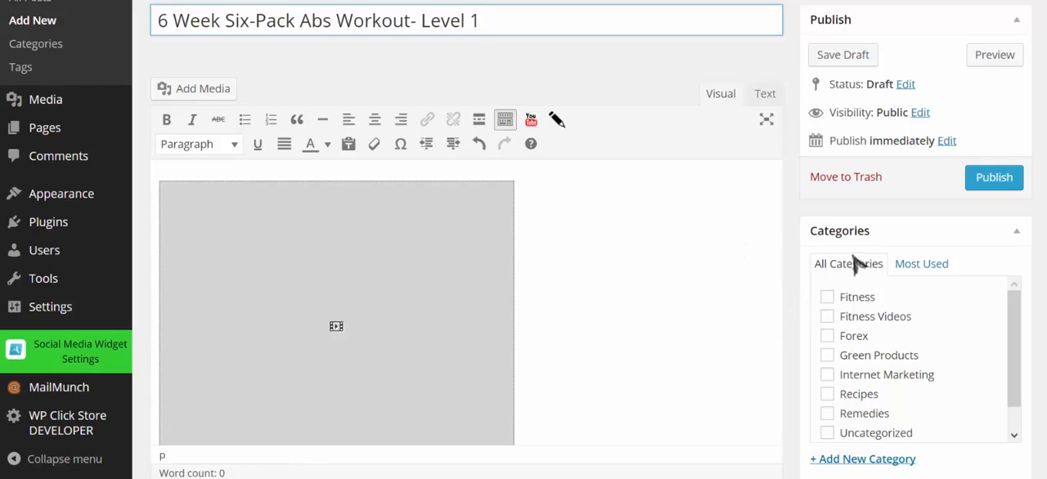
click(827, 318)
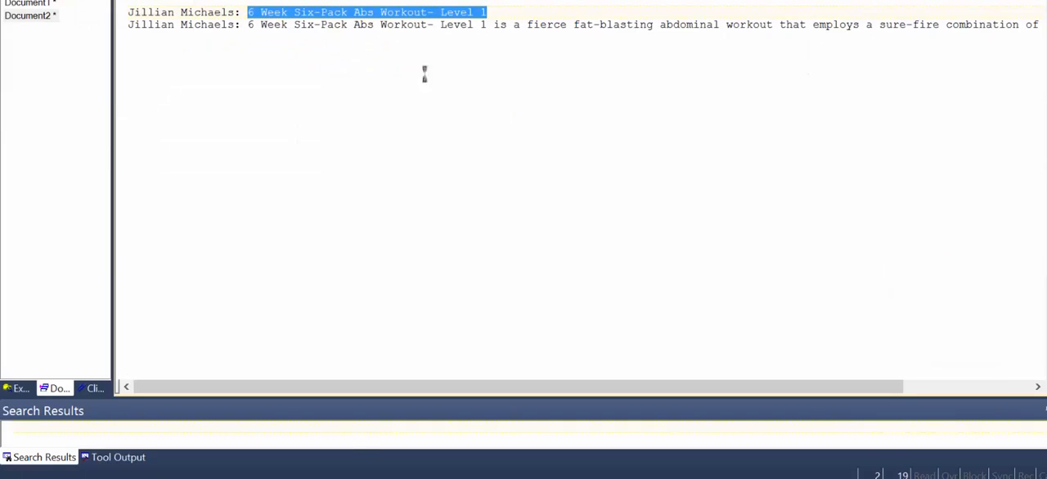
Copy the video's description line from the TextPad document and paste it into the post body above the video
drag(818, 25, 554, 25)
click(946, 31)
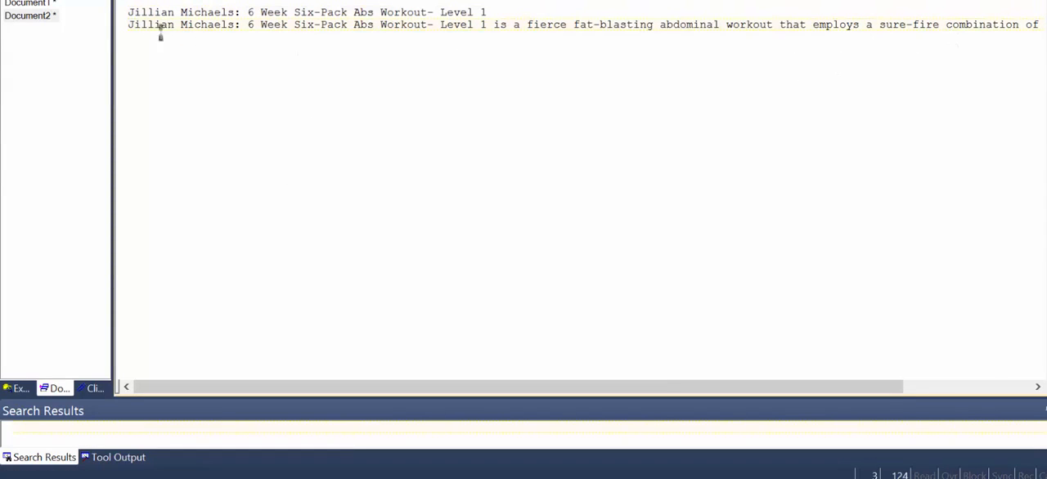
drag(120, 31, 936, 190)
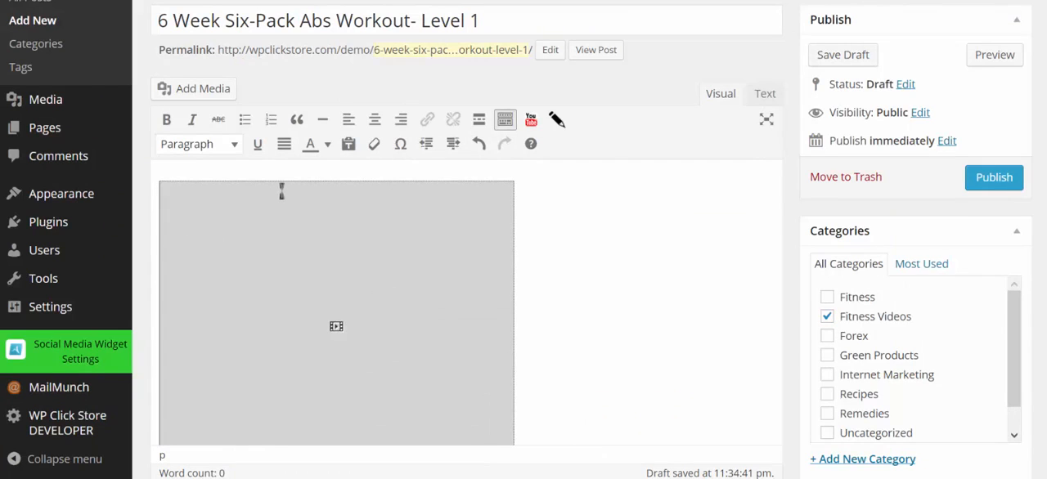
text(Jillian Michaels: 6 Week Six-Pack Abs Workout- Level 1 is a fierce fat-blasting abdominal workout that employs a sure-fire combination of core-focused cardio...)
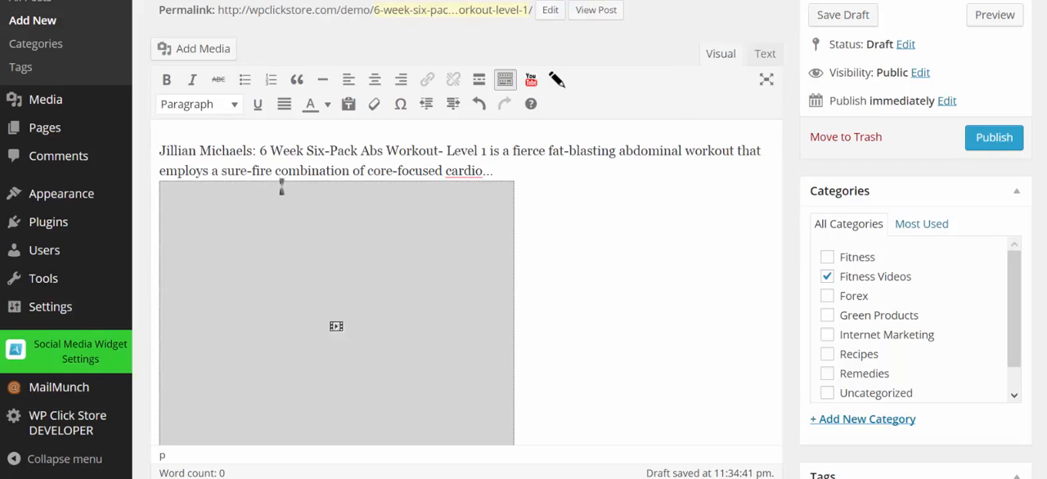
scroll(414, 185, down, 1)
scroll(626, 243, up, 2)
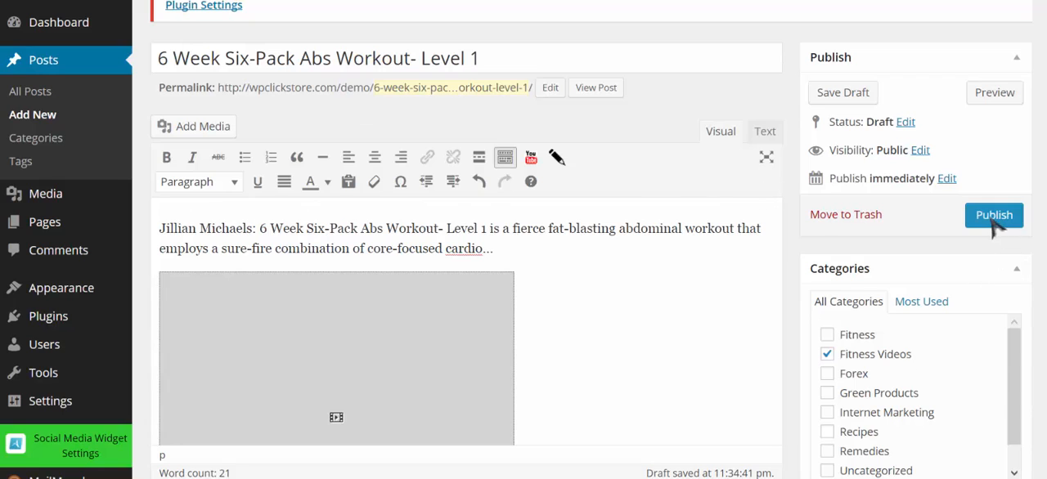
Upload featured-video4 from the featured folder and set it as the post's featured image
scroll(690, 190, down, 2)
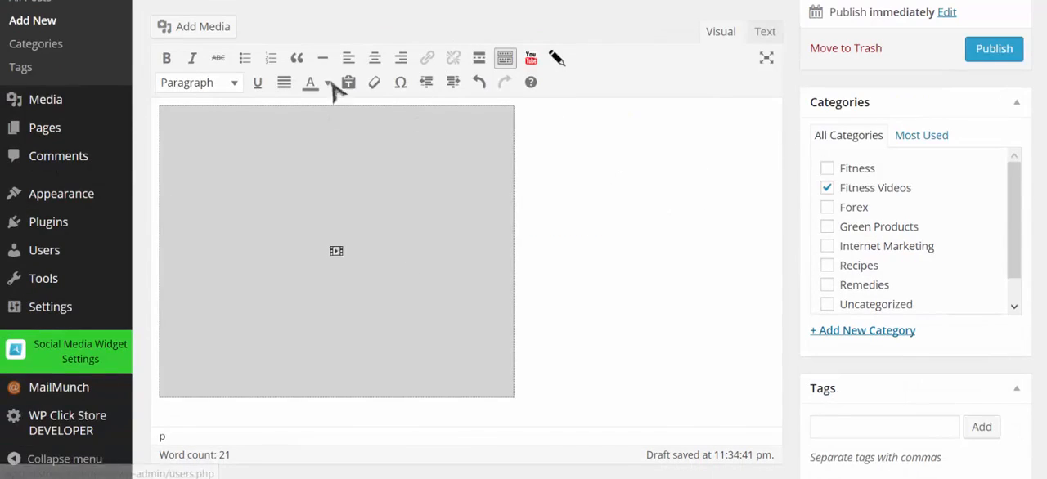
scroll(770, 203, down, 2)
scroll(769, 203, down, 3)
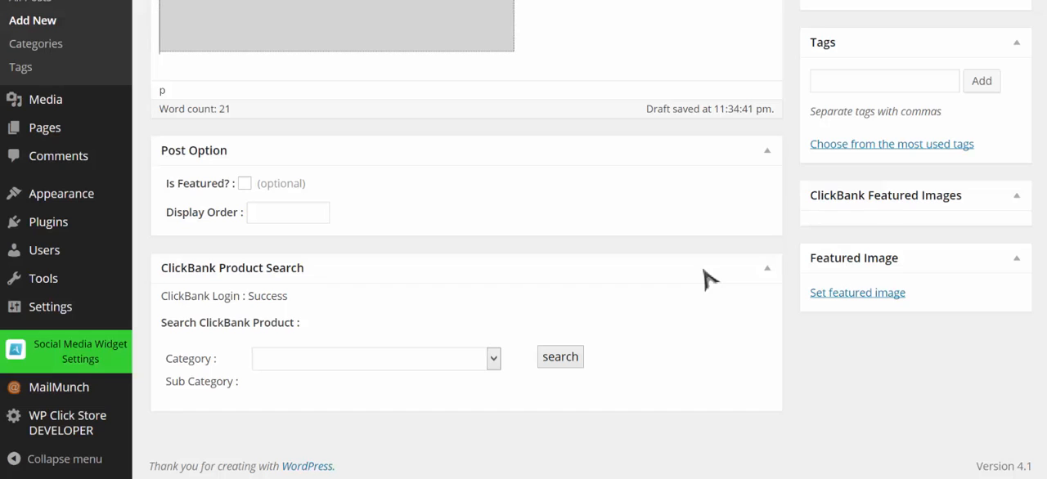
click(882, 299)
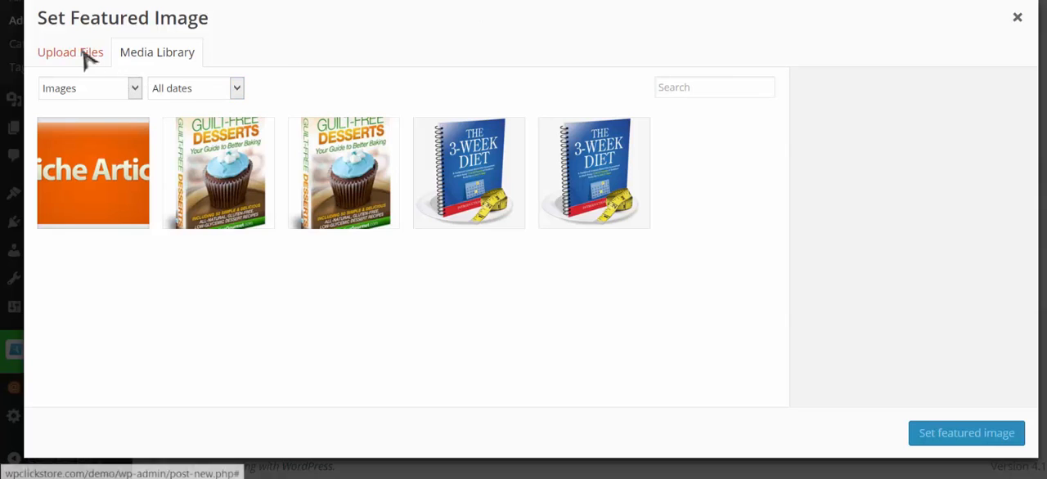
click(77, 54)
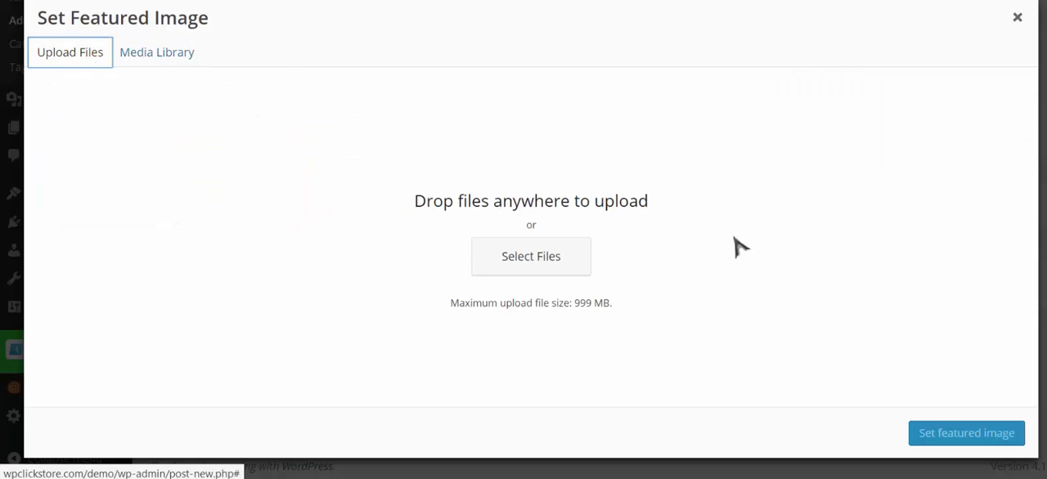
click(556, 273)
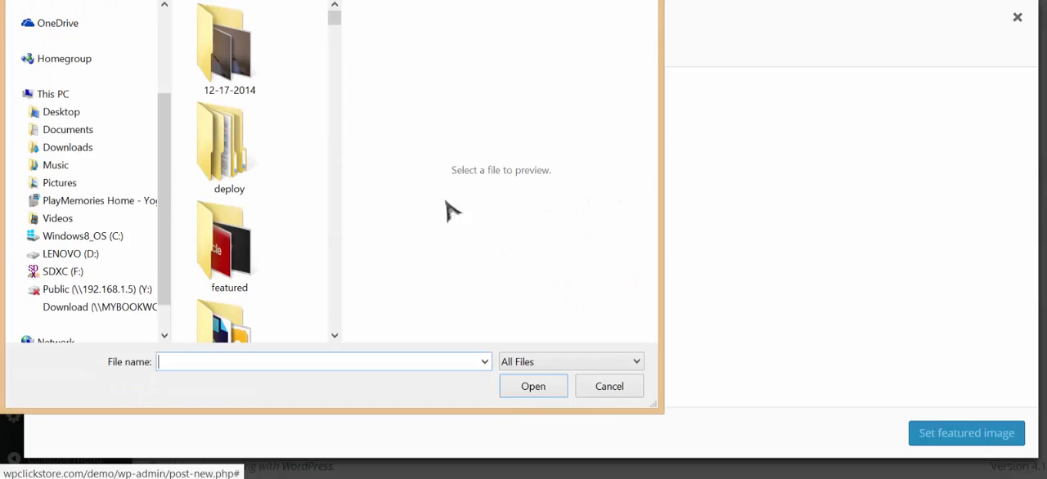
click(229, 250)
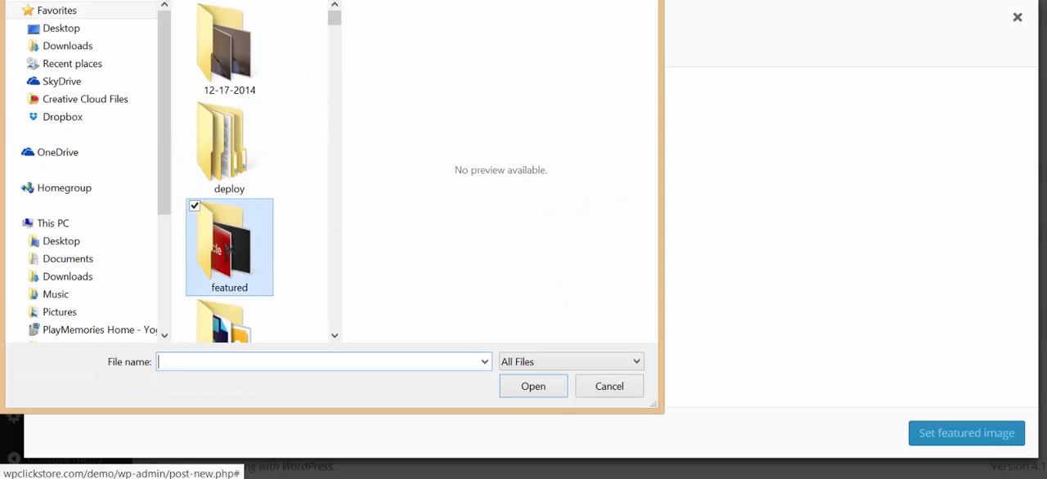
double_click(229, 248)
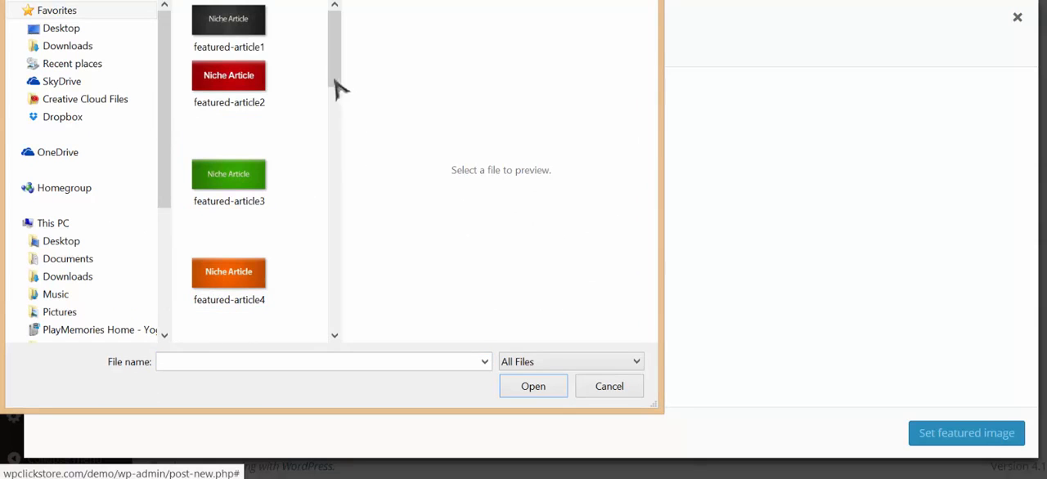
drag(336, 39, 355, 244)
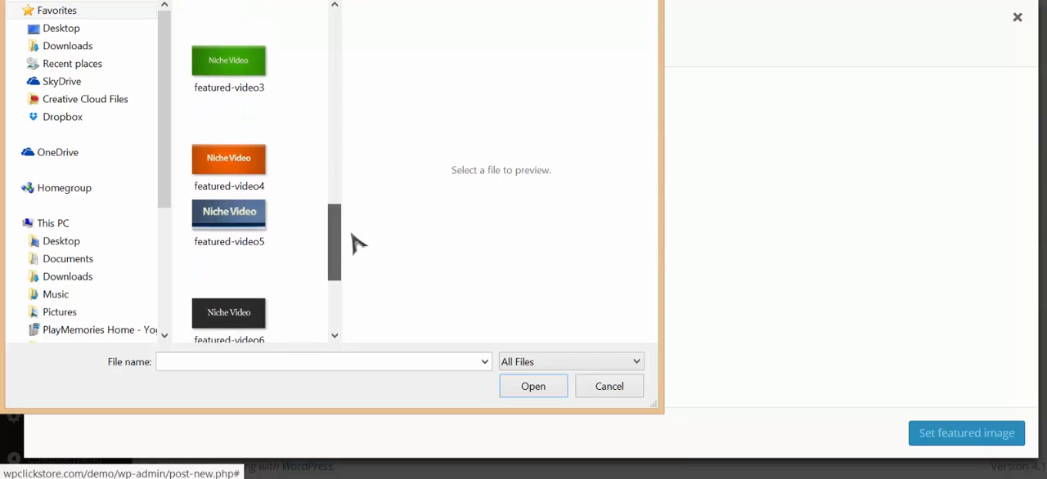
click(222, 166)
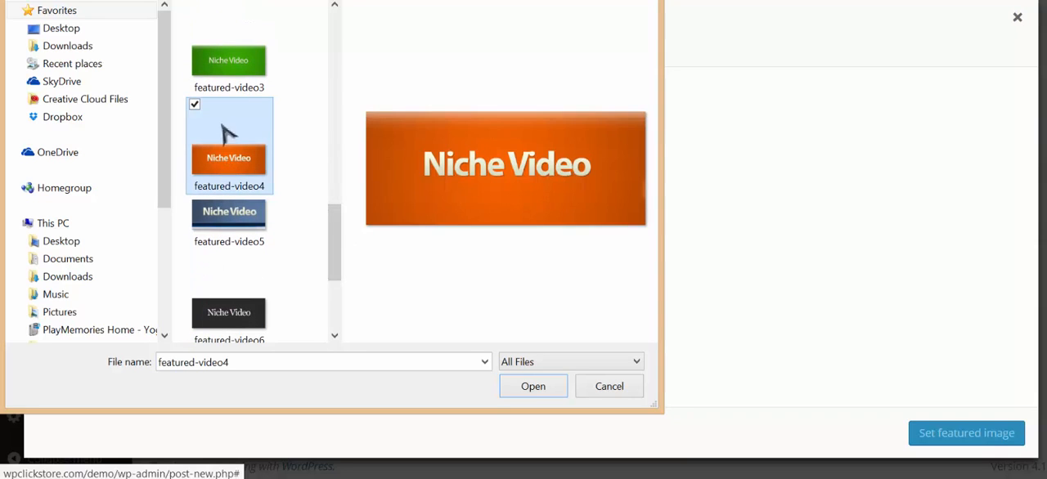
click(536, 391)
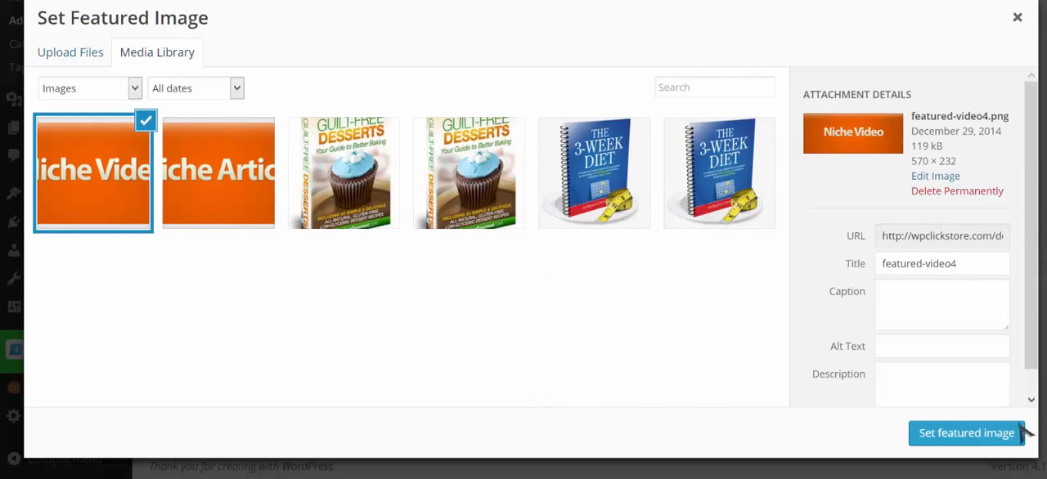
click(941, 438)
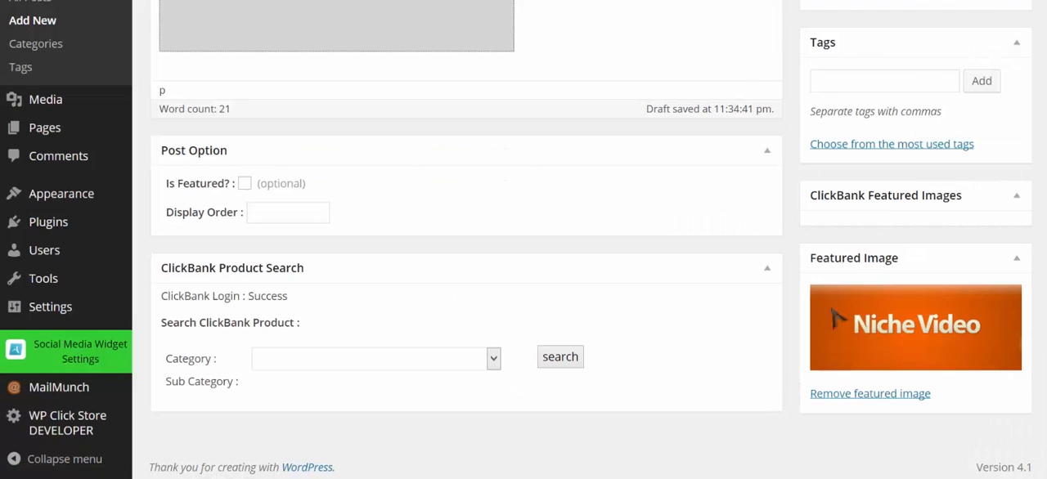
Publish the post and open its live view in a new tab
scroll(977, 271, up, 5)
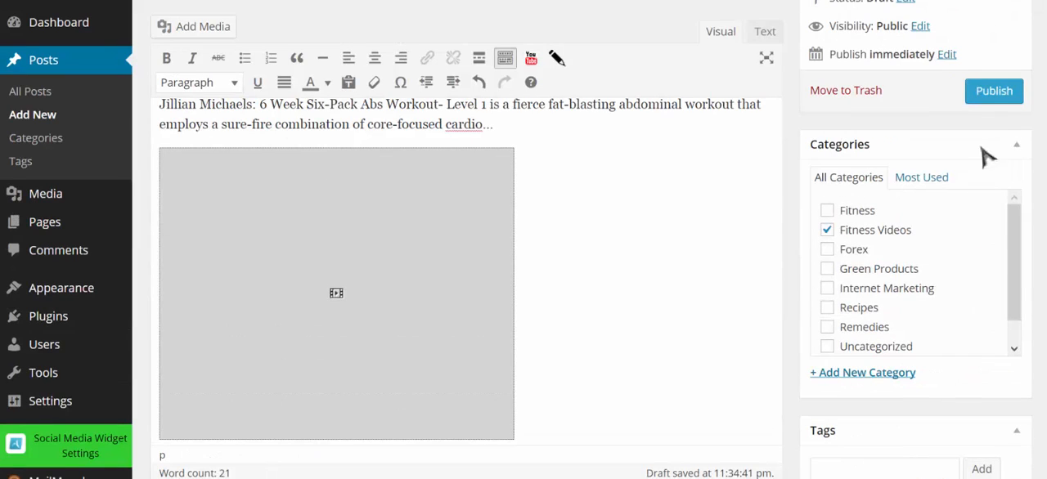
click(994, 90)
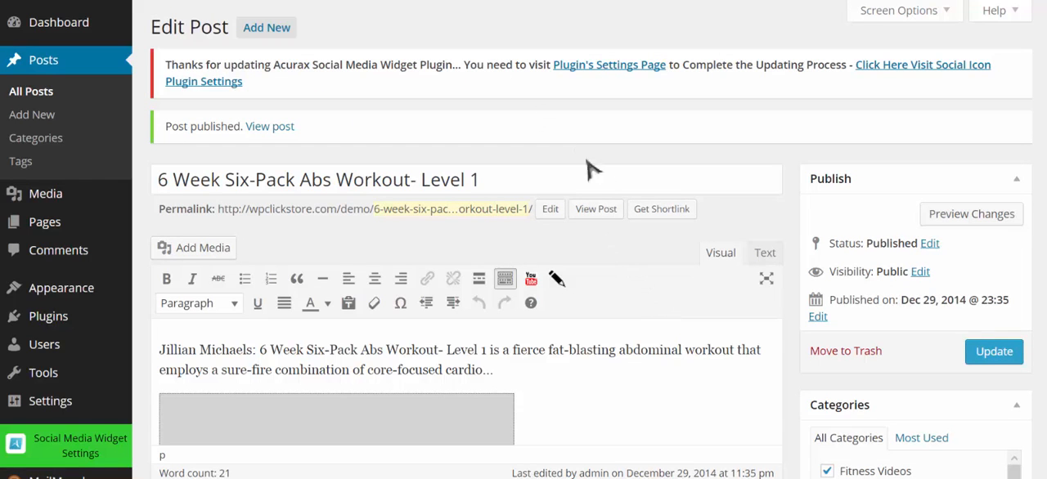
right_click(602, 209)
click(627, 223)
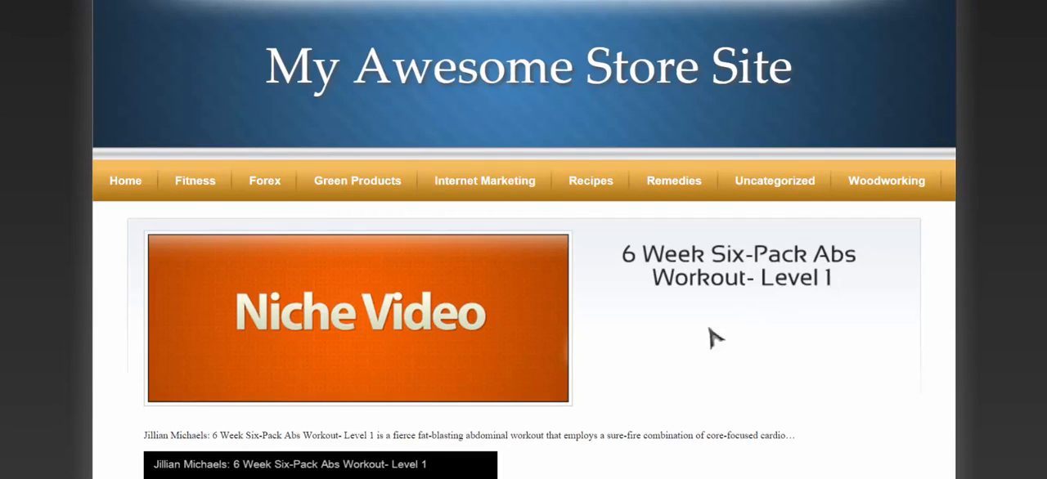
Scroll through the published post to review its featured image, description and embedded video
scroll(692, 319, down, 1)
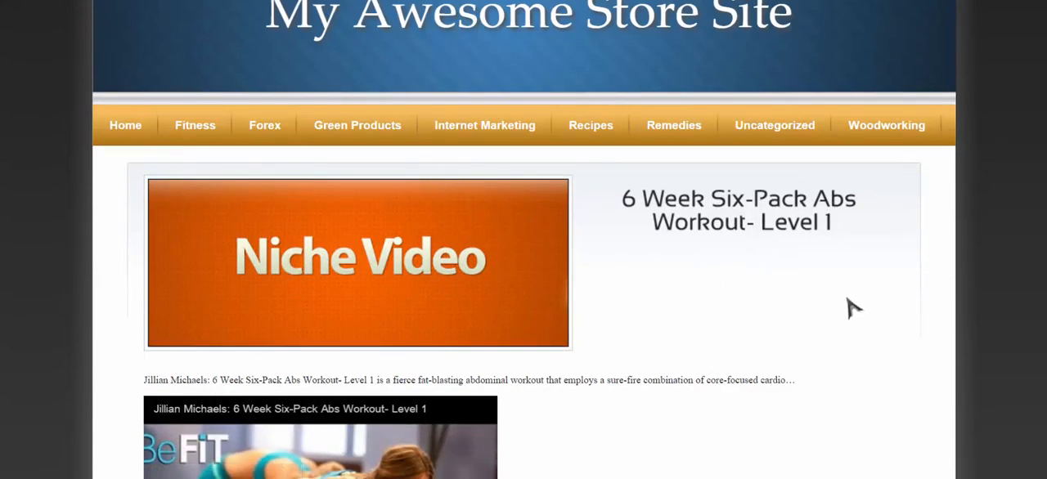
scroll(851, 307, down, 4)
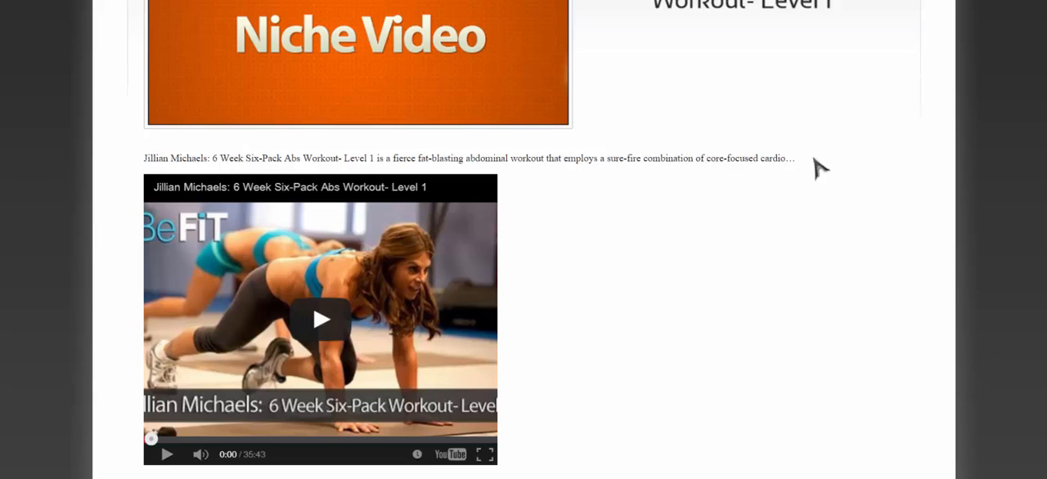
scroll(642, 237, down, 2)
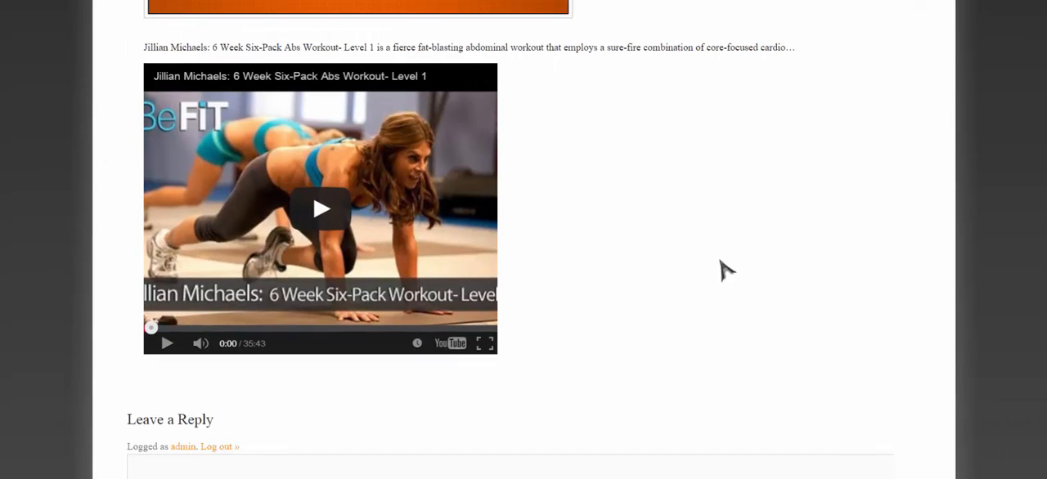
scroll(705, 235, up, 2)
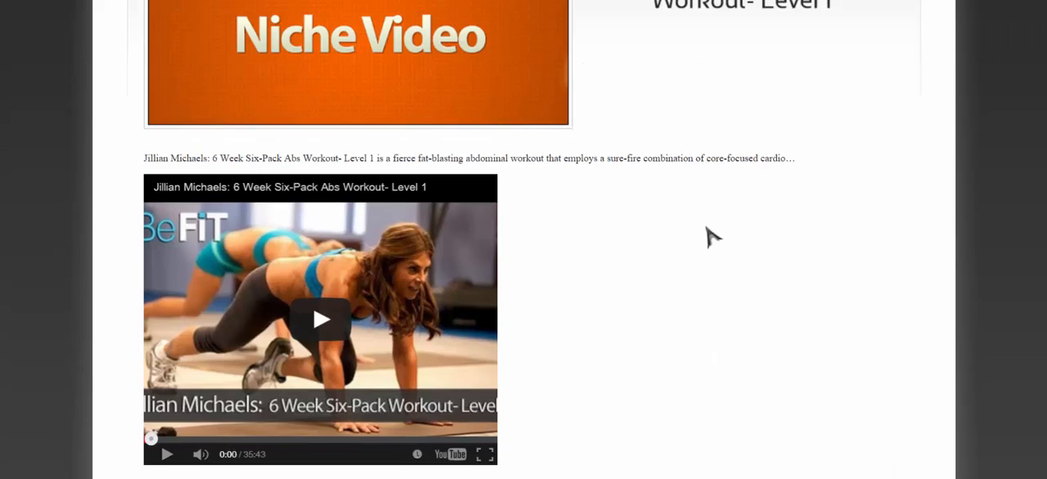
scroll(713, 239, up, 3)
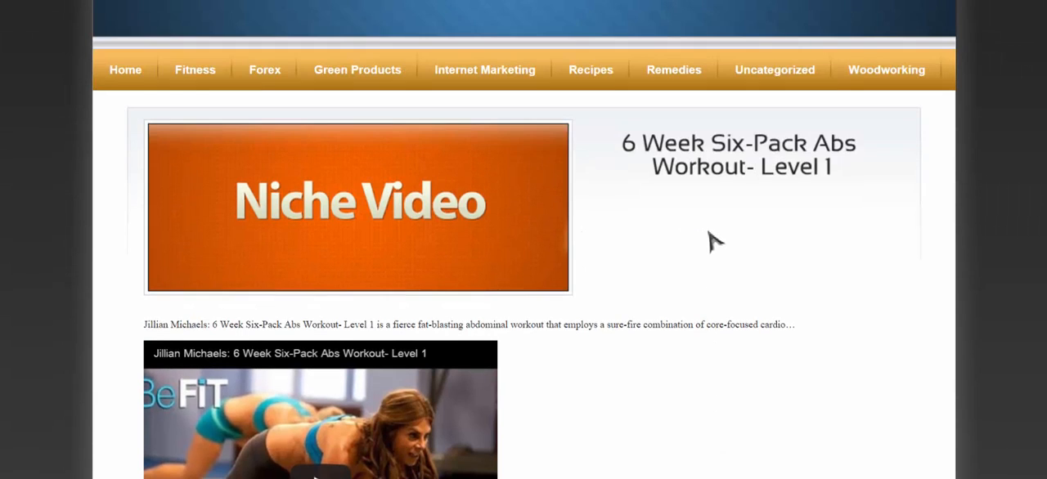
scroll(755, 327, up, 2)
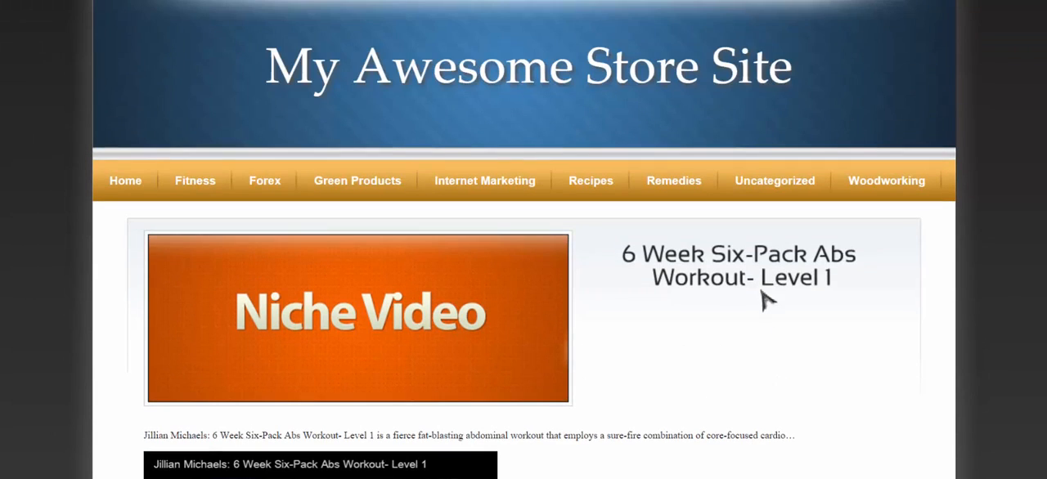
scroll(697, 196, down, 7)
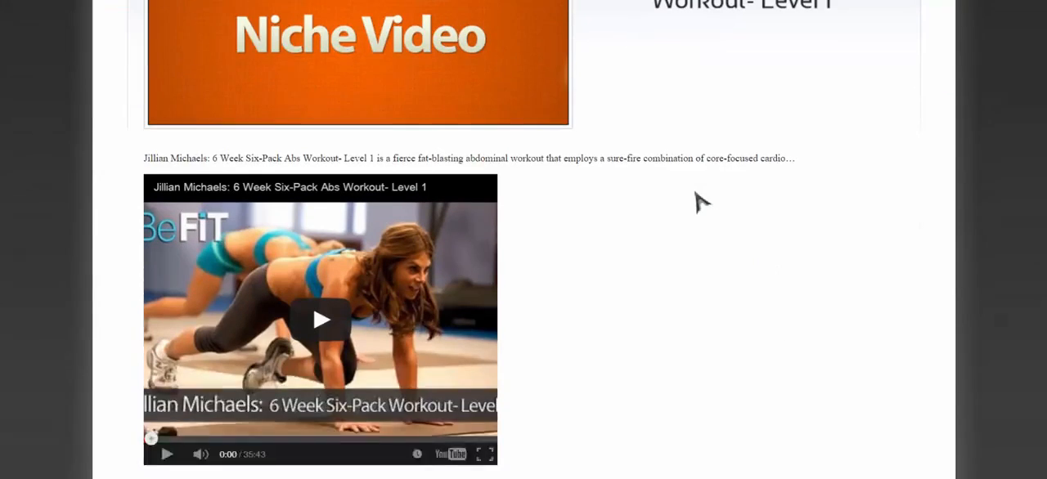
scroll(700, 201, down, 2)
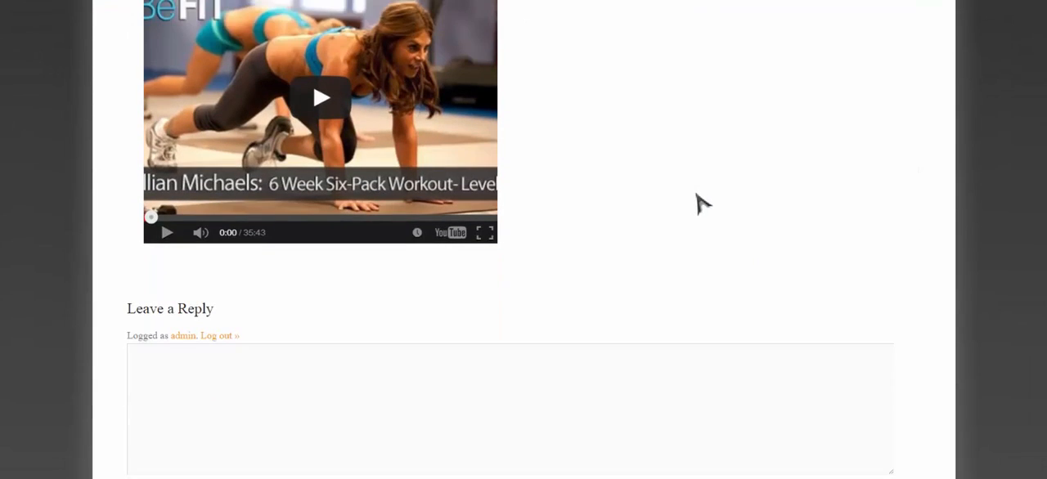
scroll(701, 203, up, 8)
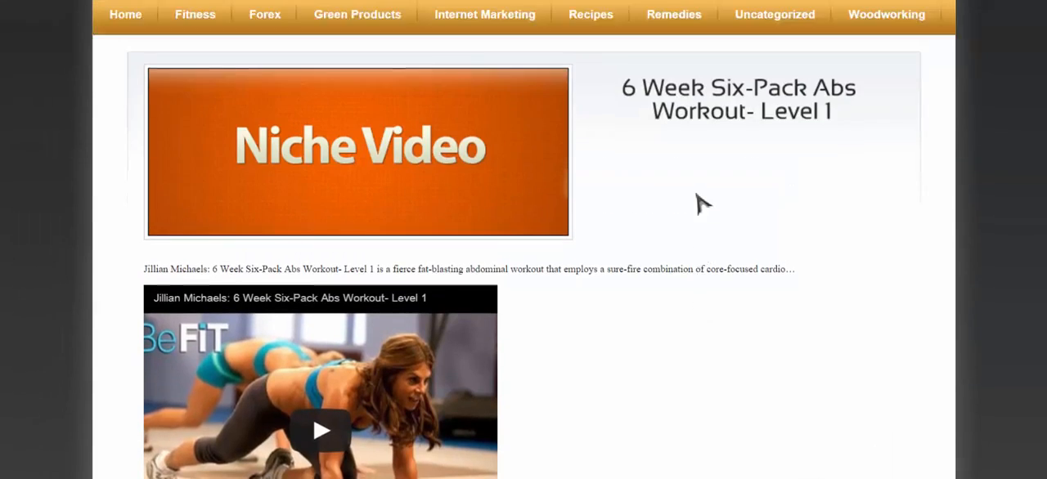
scroll(697, 201, up, 1)
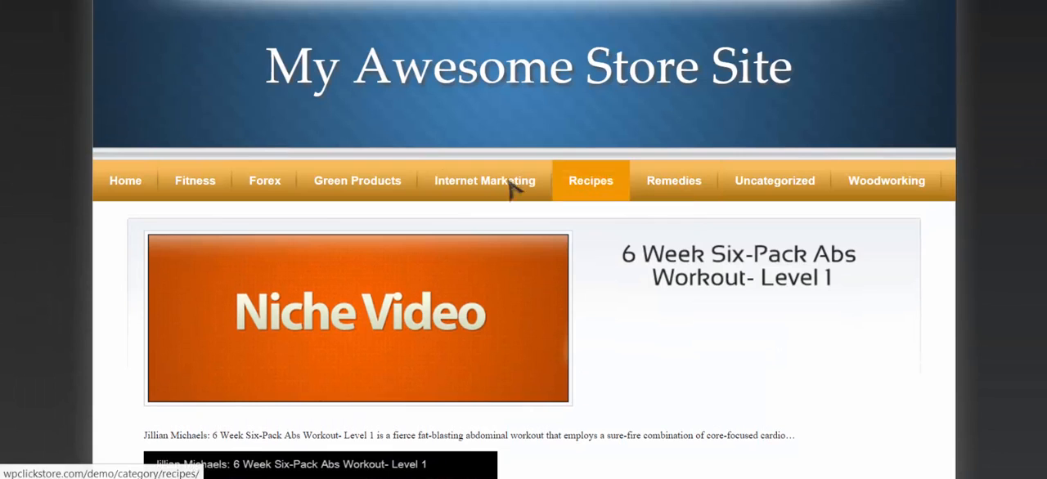